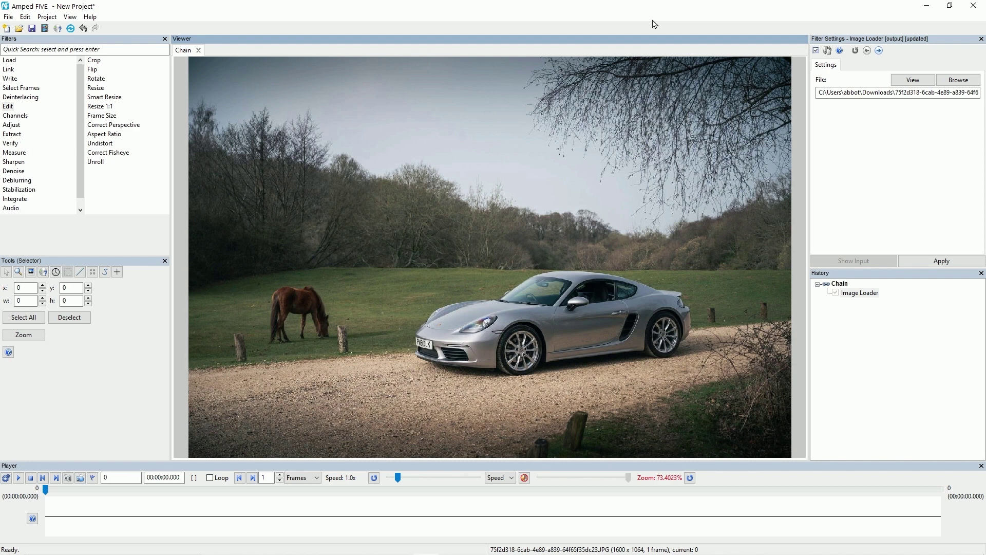
Step: Add a Correct Perspective filter from the Edit group after the Image Loader
click(13, 97)
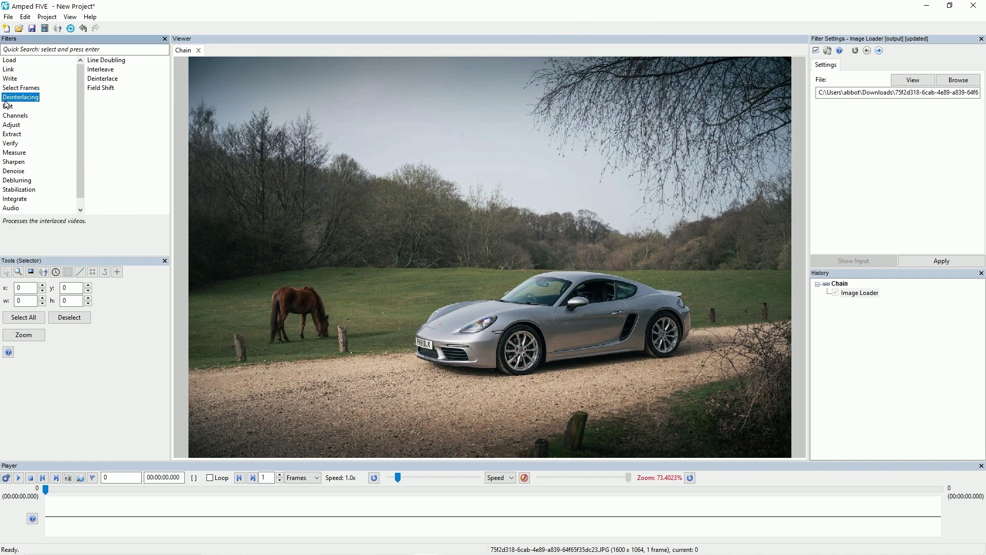
click(7, 107)
click(114, 125)
double_click(113, 125)
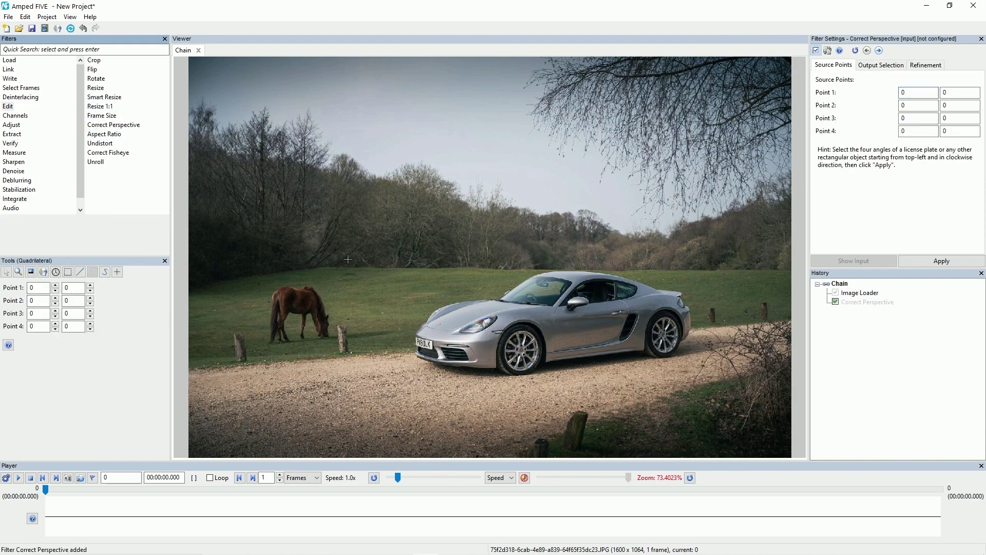
scroll(416, 356, up, 5)
Step: Mark the number plate's four corners and drag a larger target rectangle around the plate
click(416, 252)
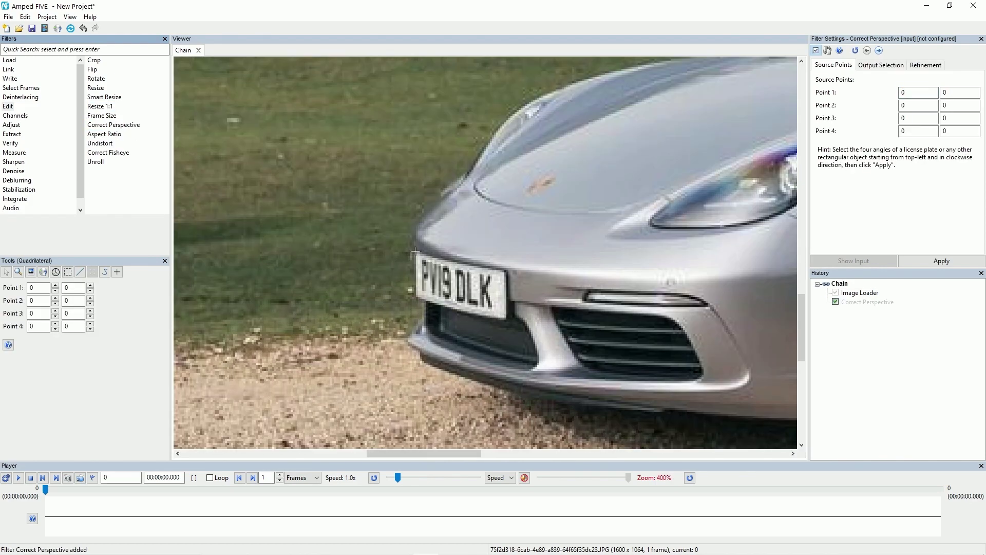
click(507, 271)
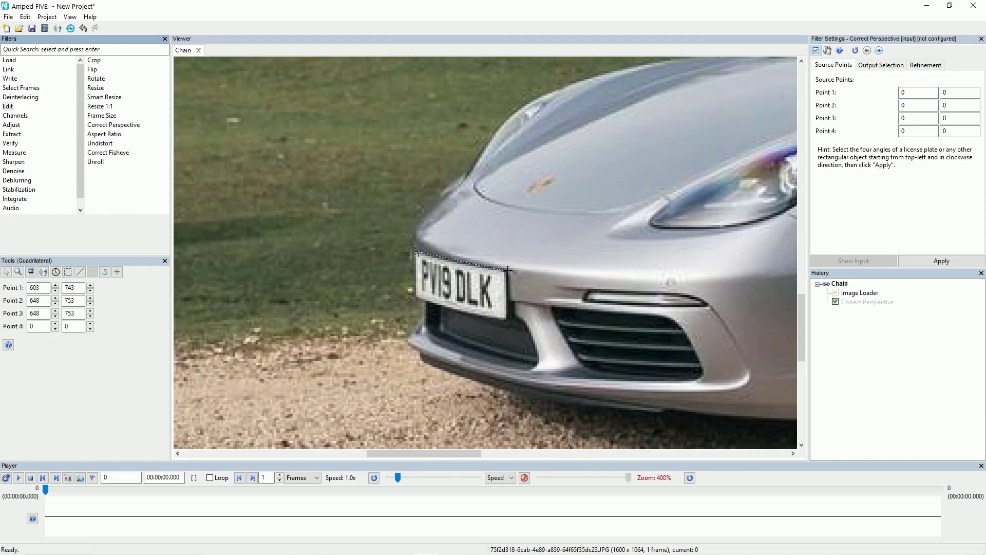
click(507, 321)
click(417, 298)
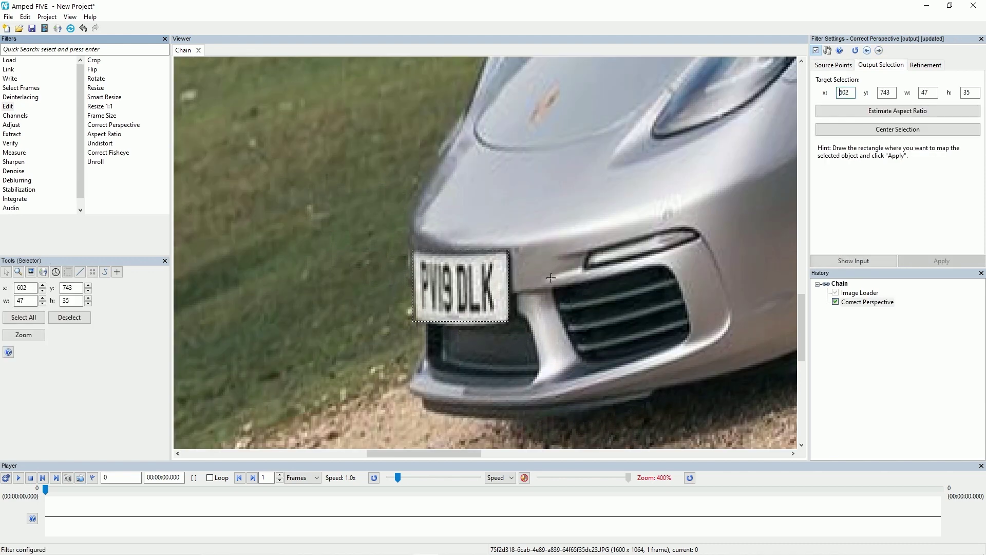
scroll(536, 278, down, 1)
drag(410, 279, 563, 324)
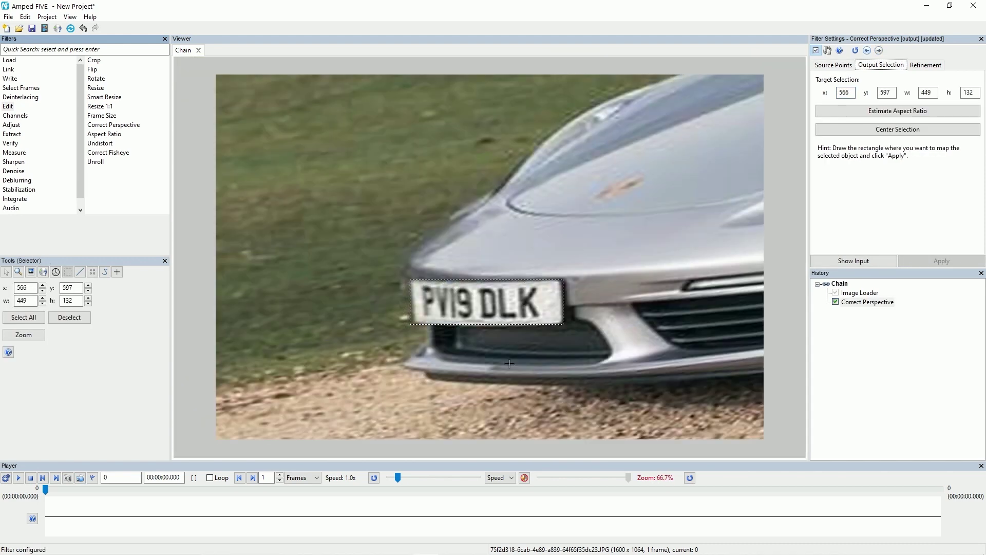
click(496, 249)
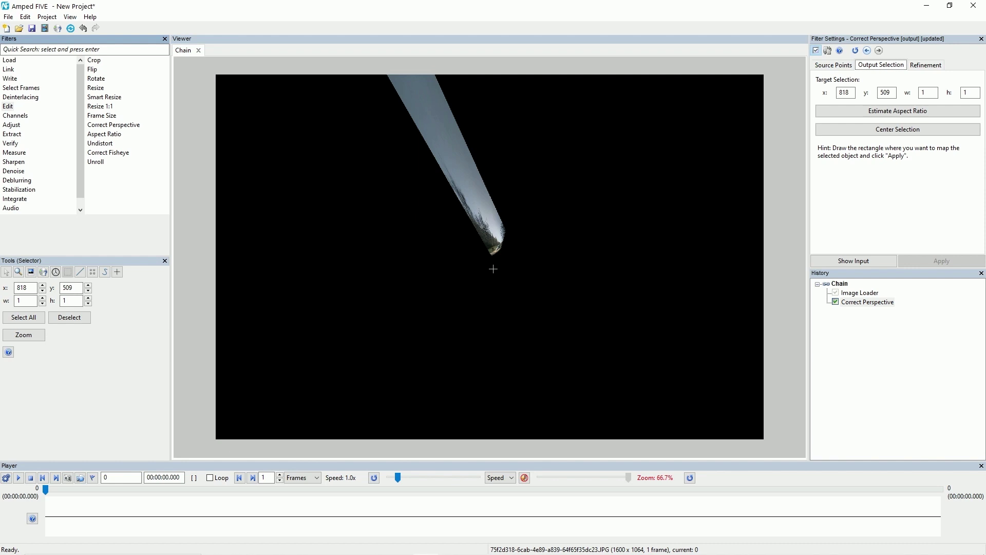
key(ctrl+z)
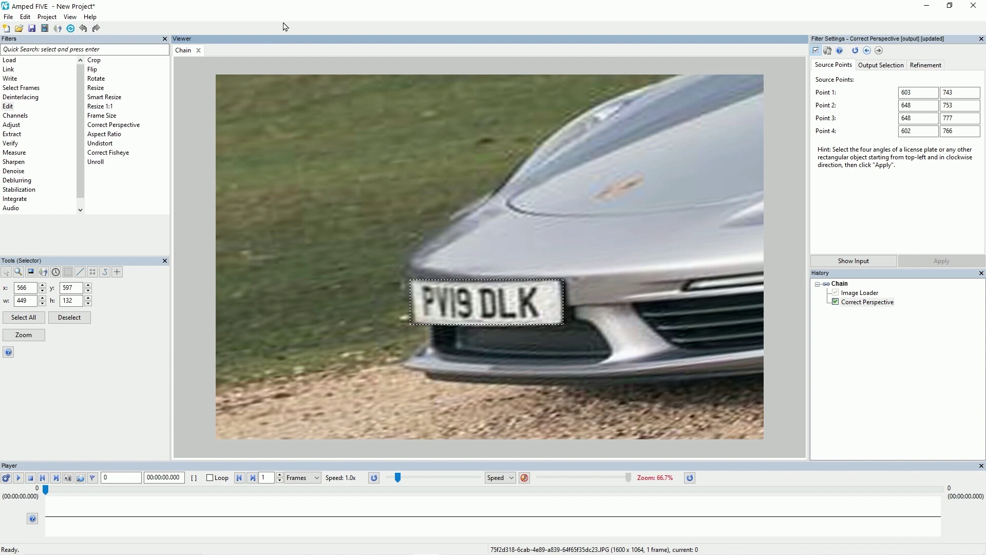
Step: Undo the perspective correction and image loading with Ctrl+Z, then redo with Ctrl+Y
key(ctrl+z)
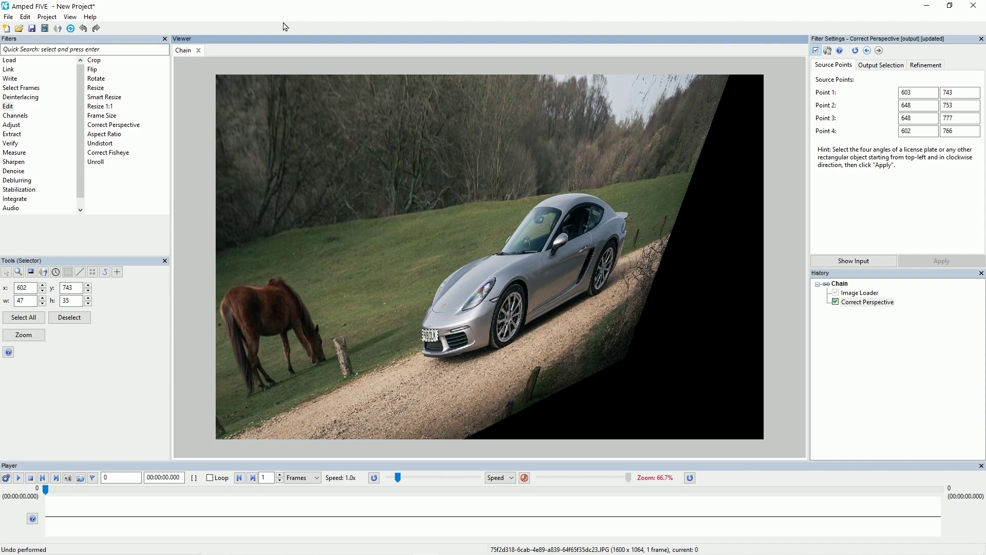
key(ctrl+z)
key(ctrl+z)
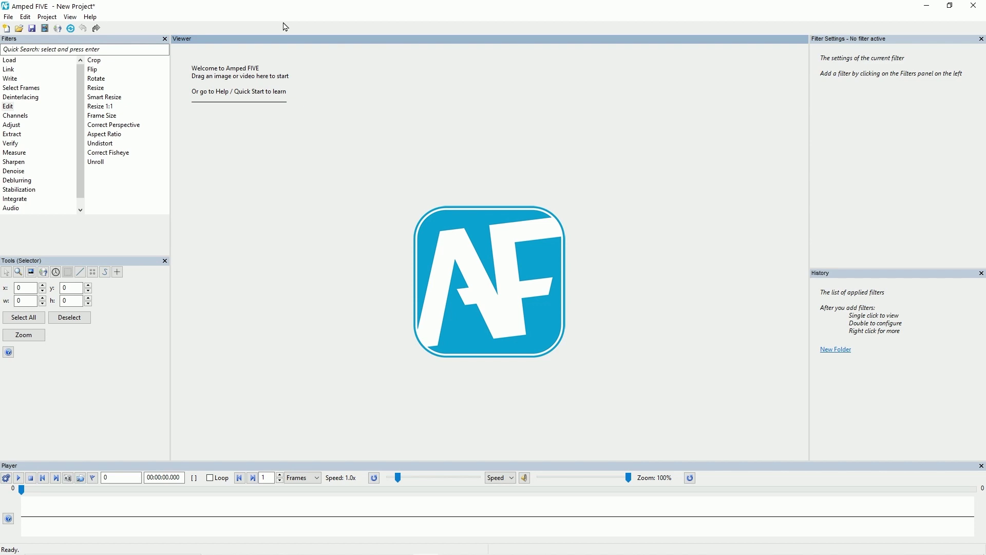
key(ctrl+y)
key(ctrl+y)
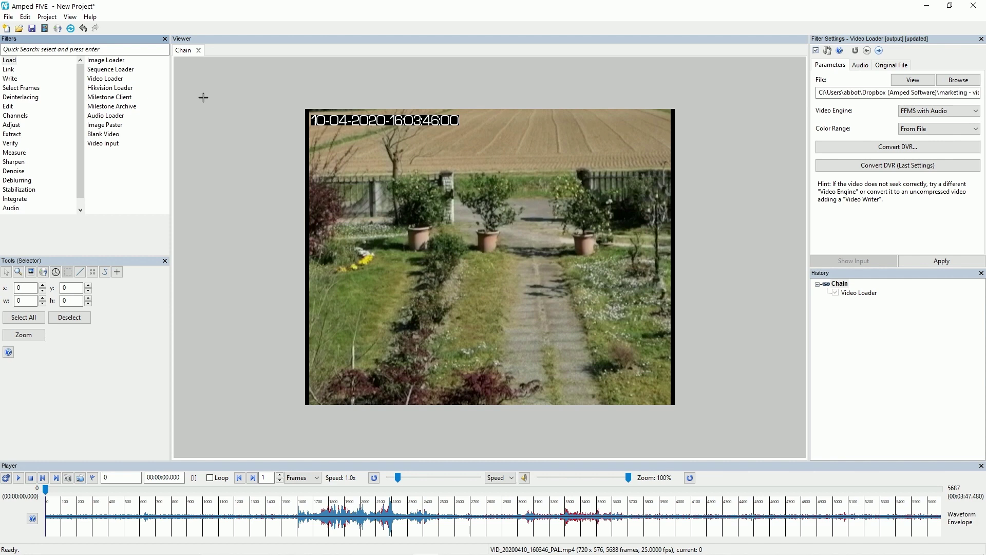
Step: Add a Video Writer from the Write group and expand its Format dropdown
click(12, 79)
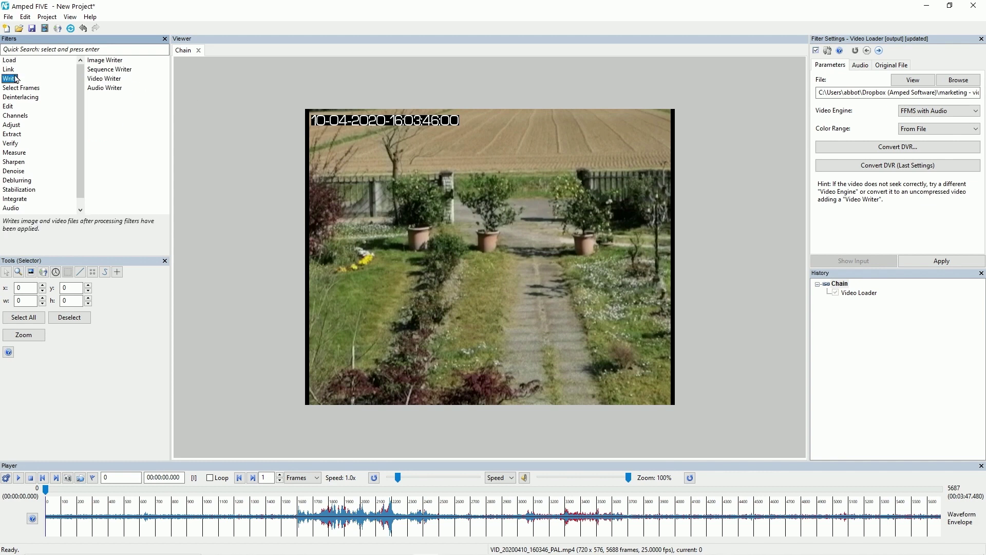
double_click(107, 79)
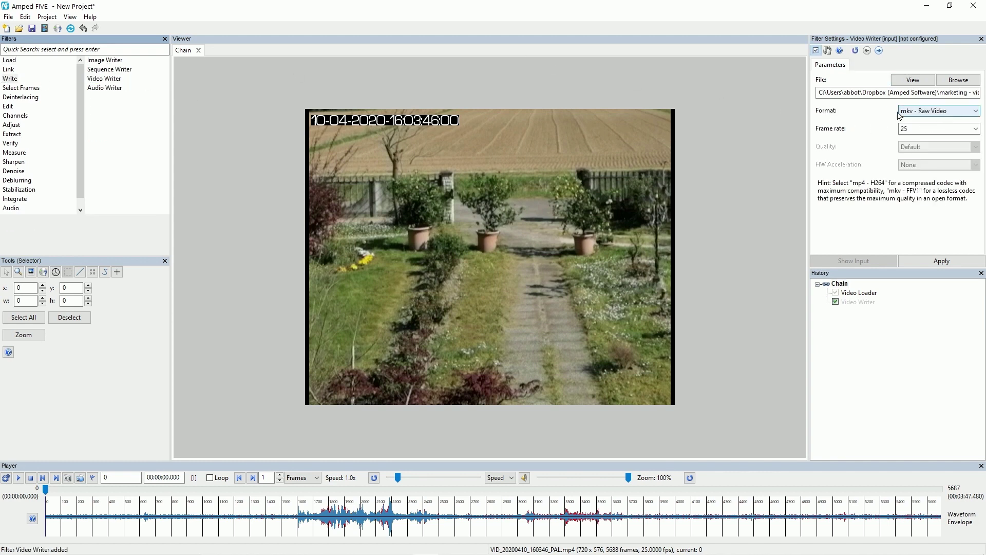
click(936, 111)
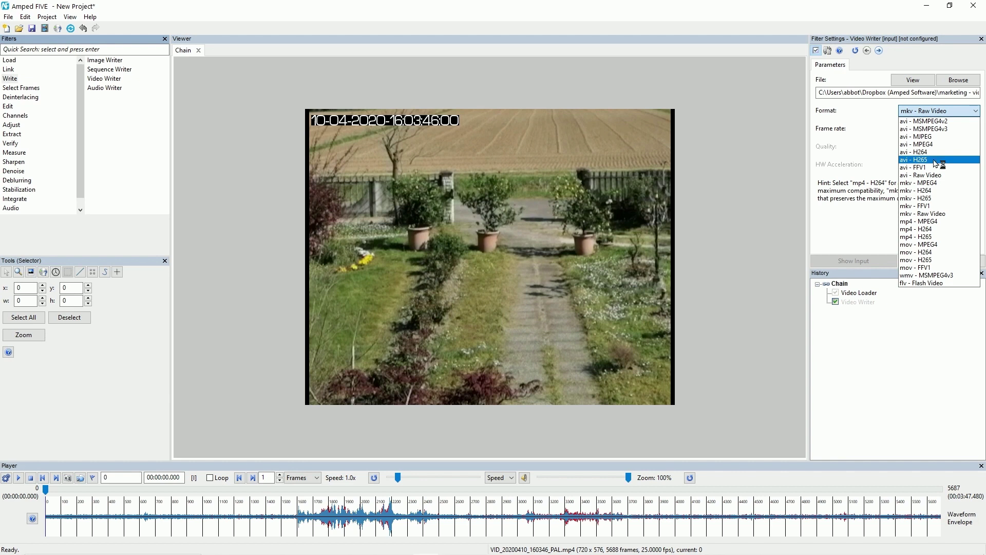
Step: Write the video out in avi - H265 format
click(943, 160)
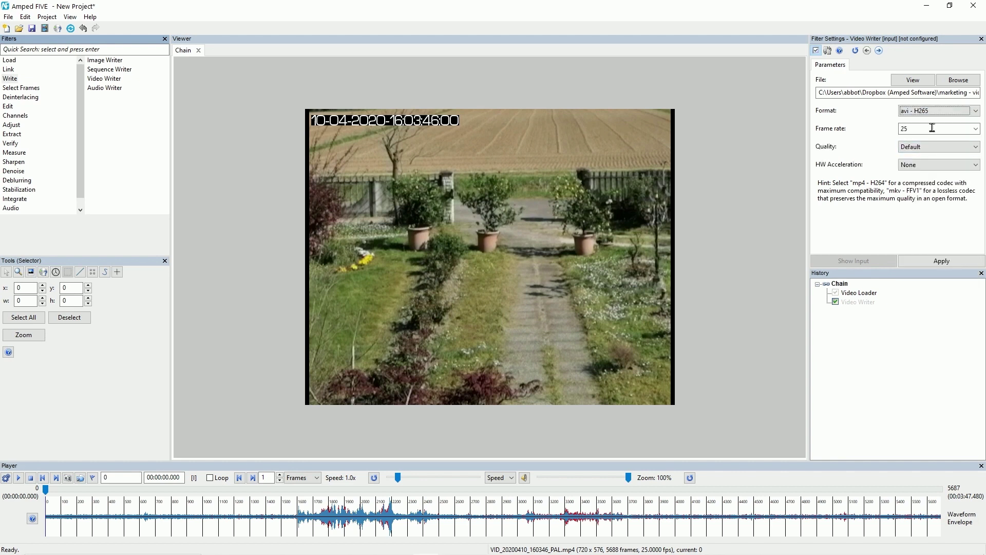
click(953, 262)
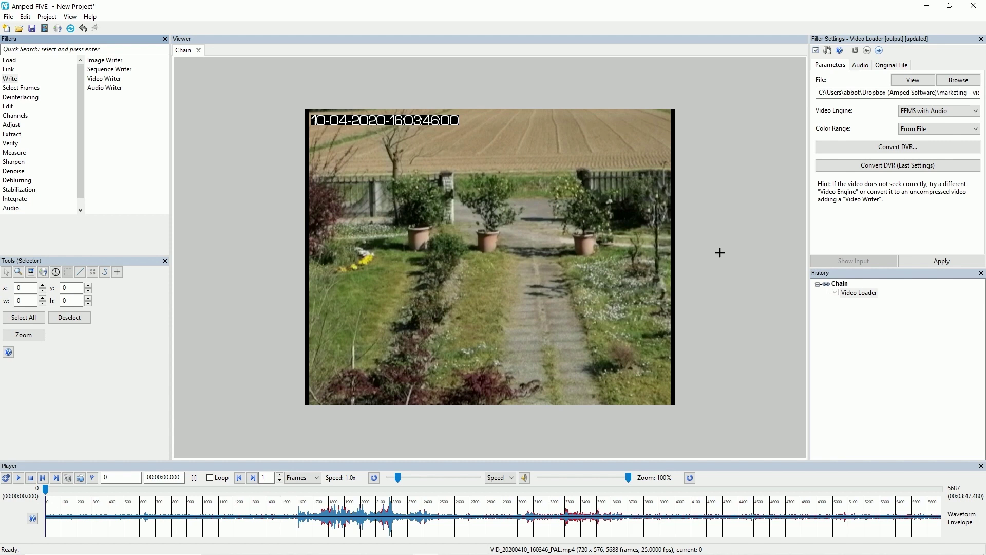
click(9, 79)
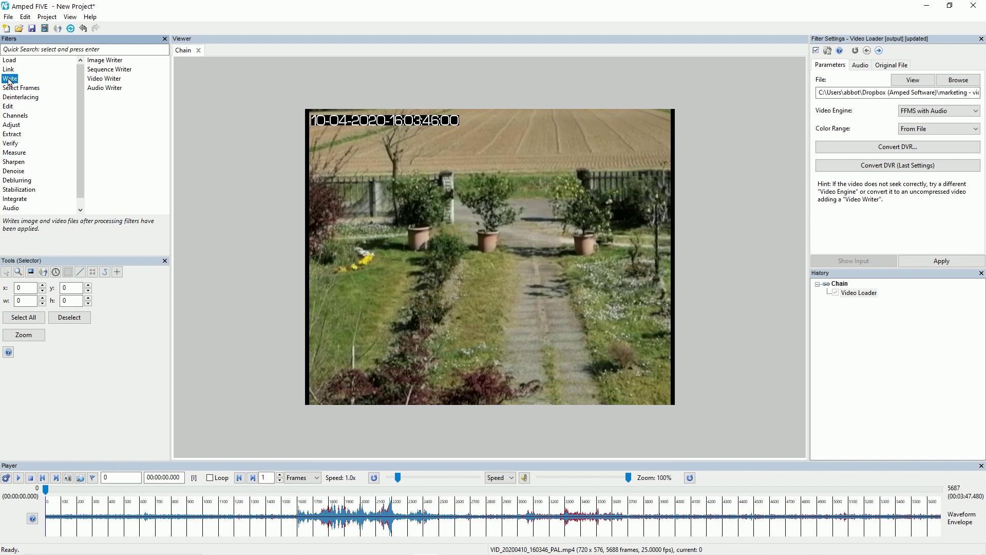
Step: Re-add a Video Writer and write the video as an avi - FFV1 file
double_click(104, 79)
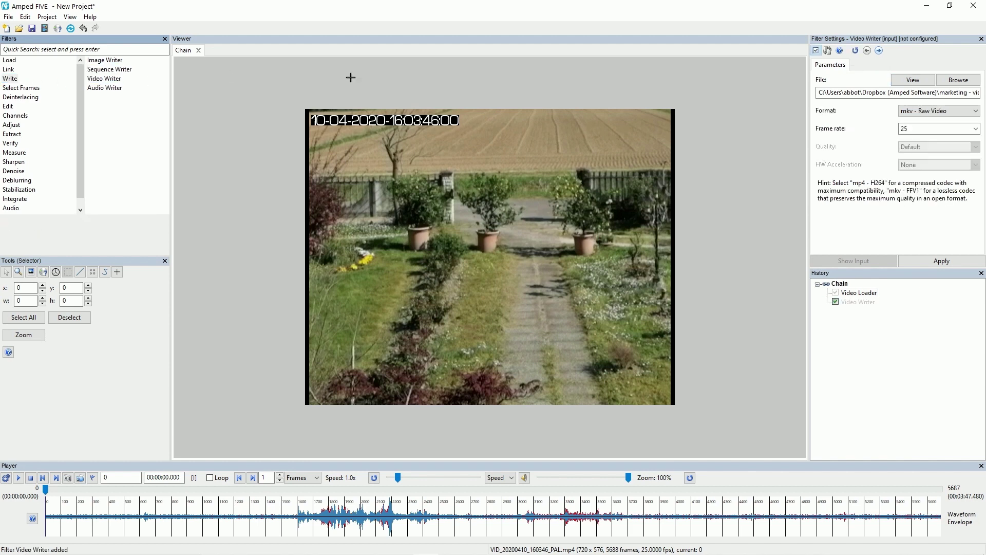
click(914, 111)
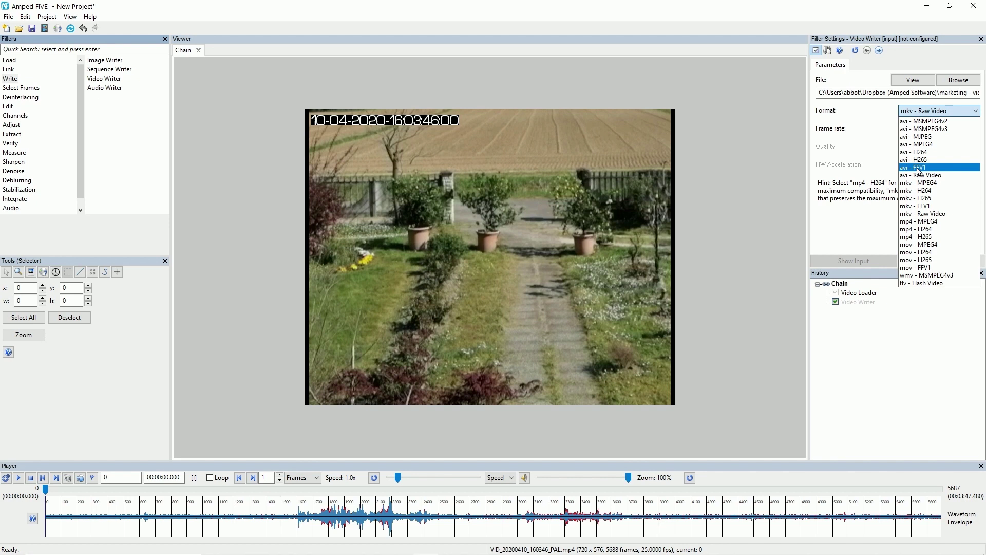
click(918, 168)
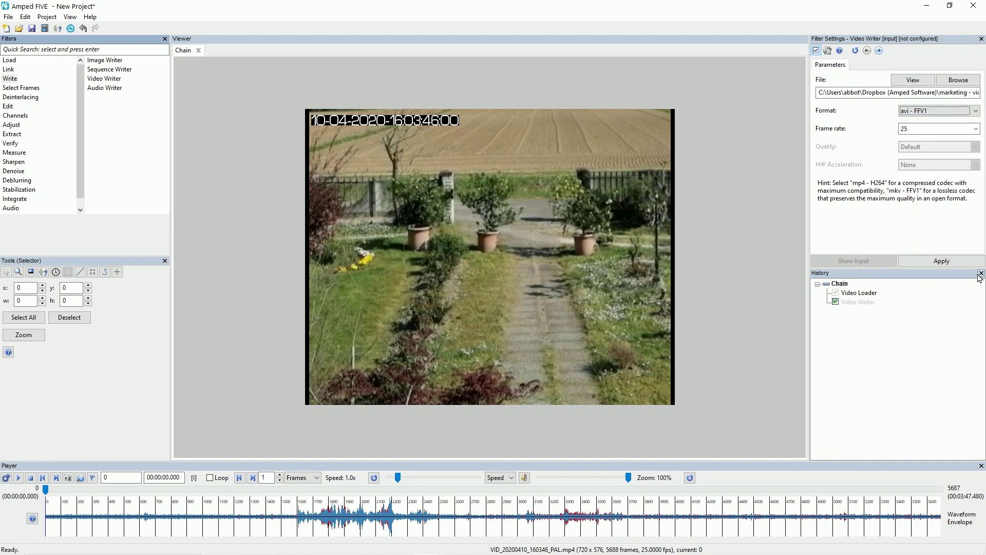
click(958, 262)
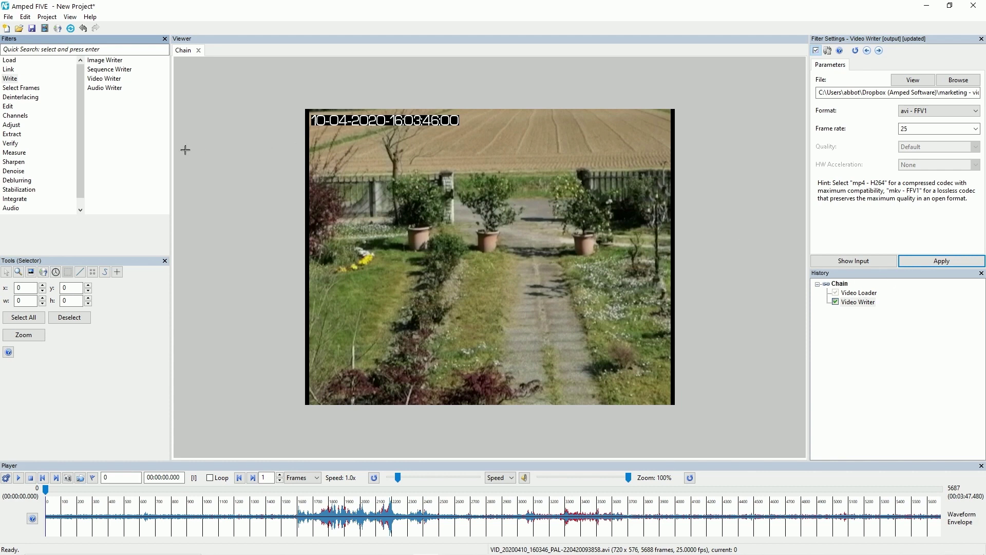
Step: Add a Video Mixer comparing Video Loader - 1 with Video Writer - 4
mouse_move(10, 69)
mouse_move(117, 79)
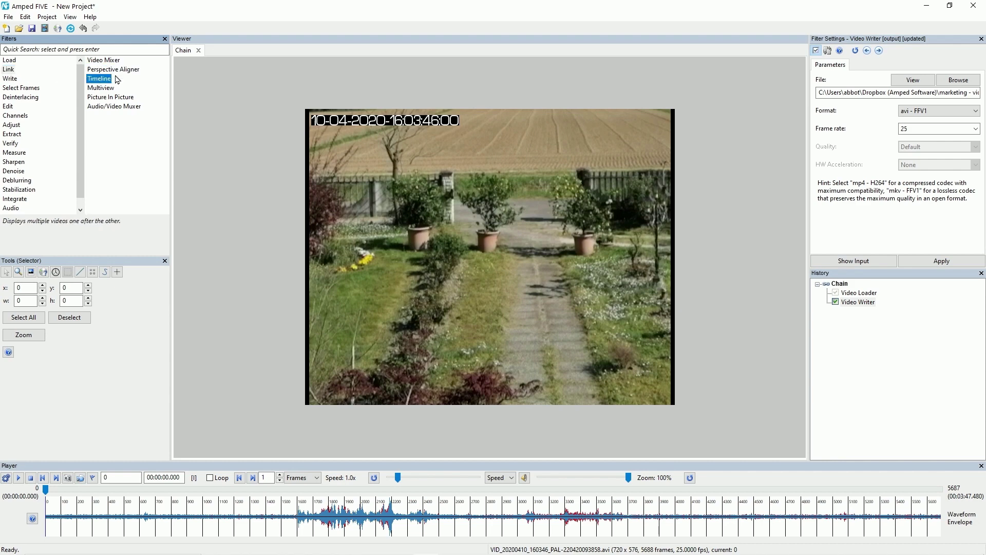
double_click(114, 61)
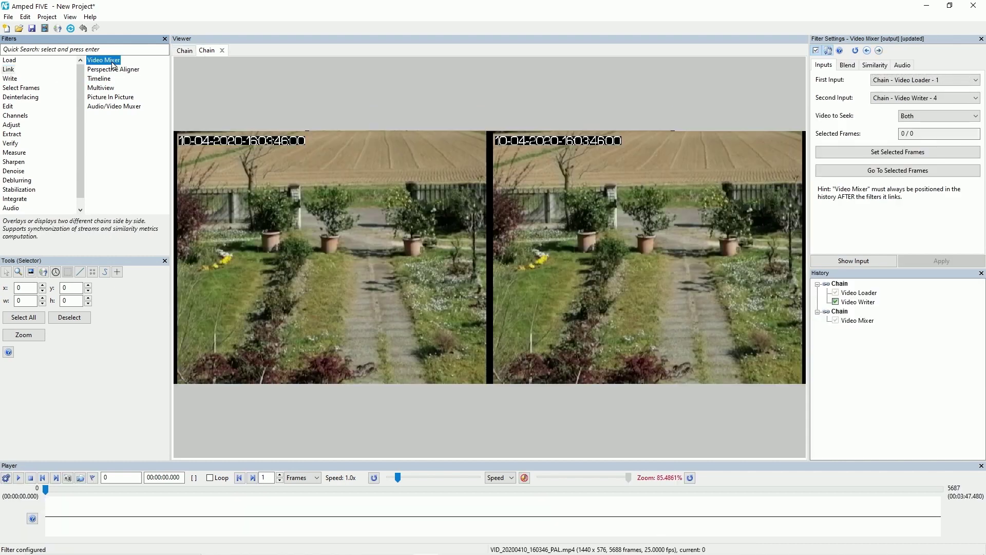
click(921, 83)
click(923, 90)
click(908, 98)
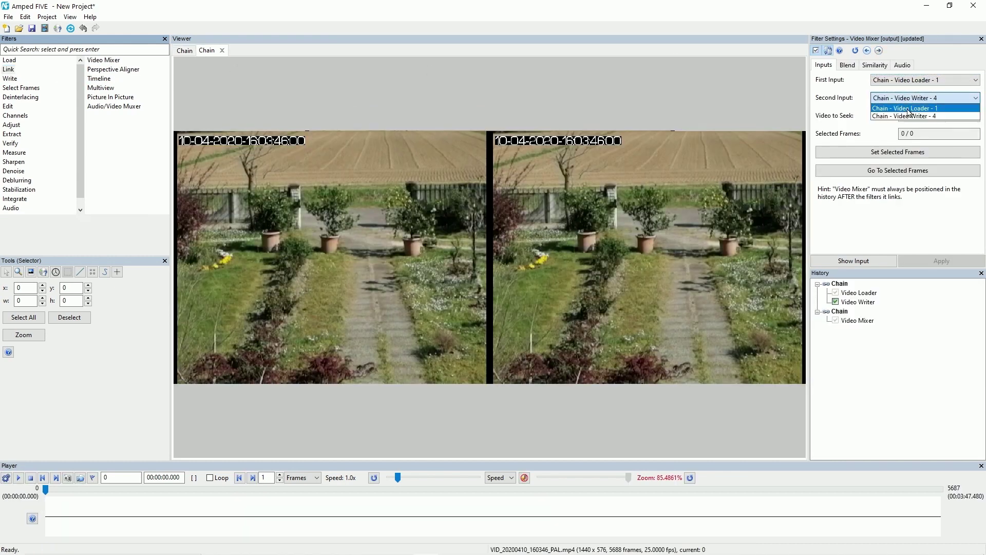
click(908, 116)
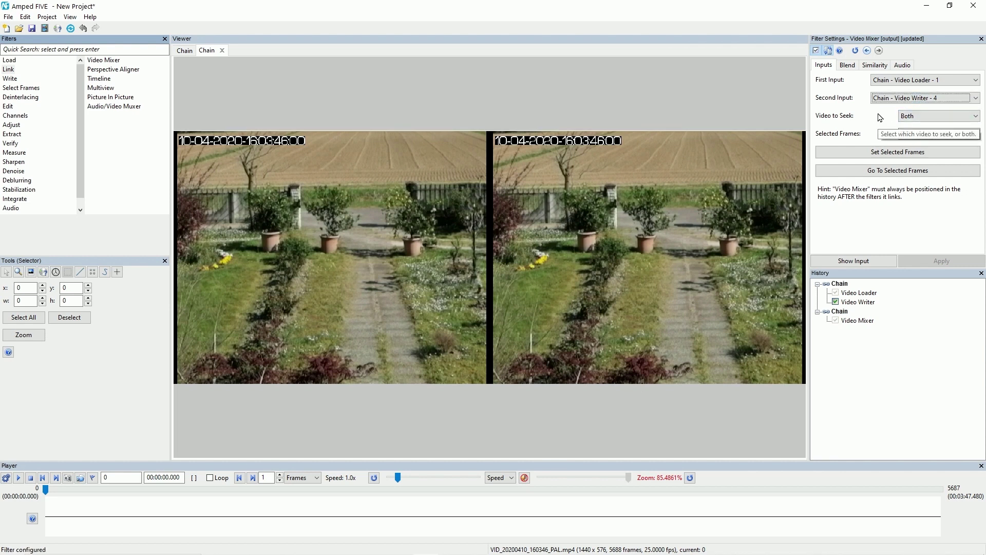
Step: Enable Compute Similarity Metrics on the mixer's Similarity tab
click(874, 65)
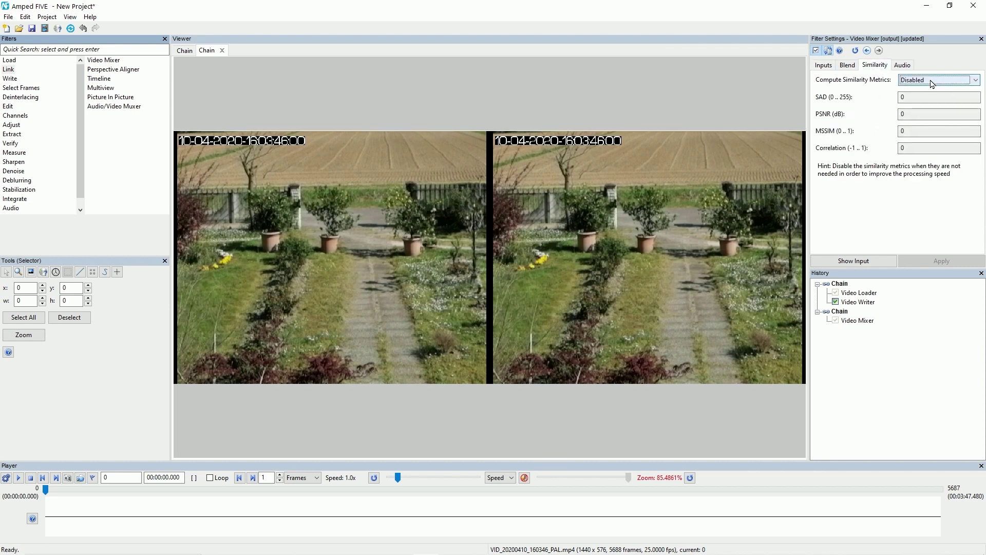
click(931, 83)
click(917, 97)
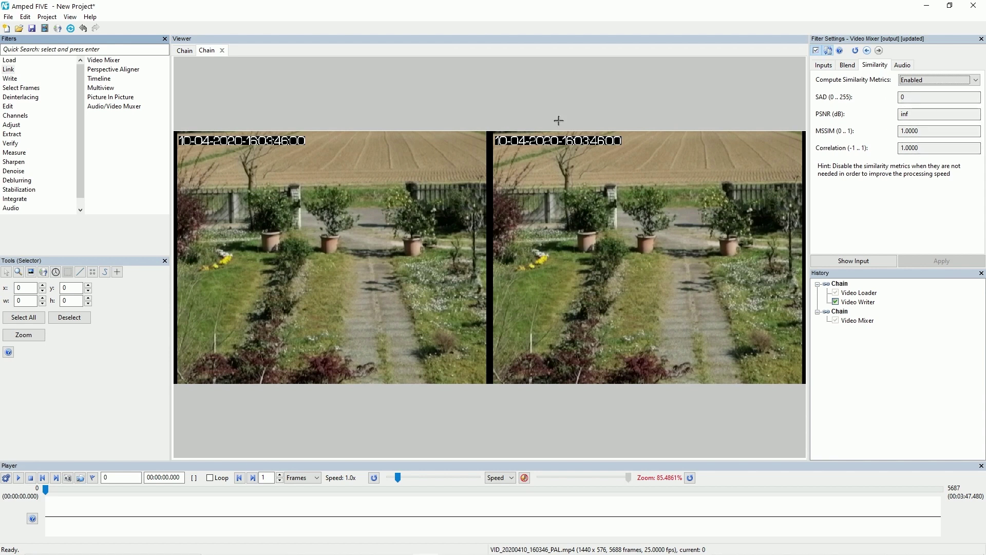
Step: Bring up the Video Writer output folder in File Explorer and select the 1,237,738 KB clip
mouse_move(289, 551)
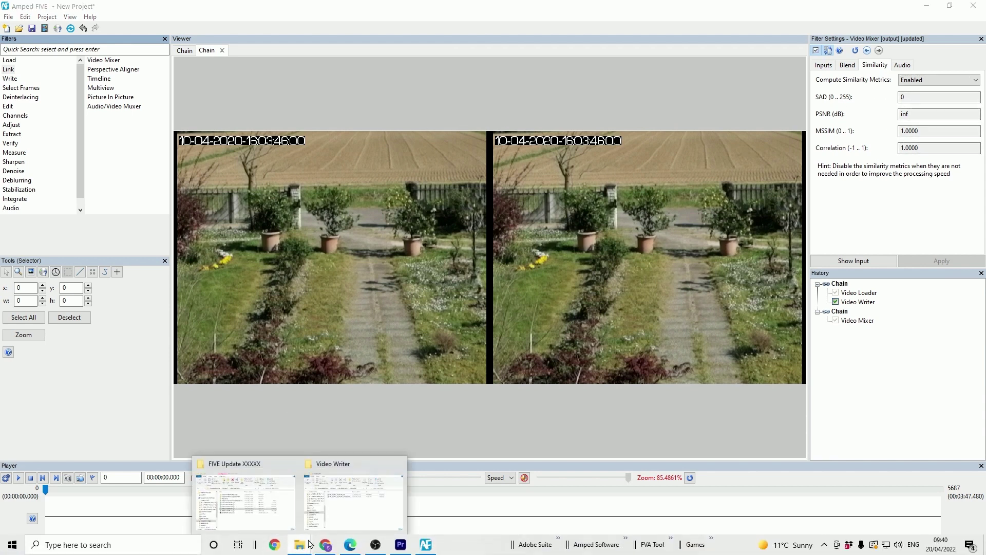
click(335, 524)
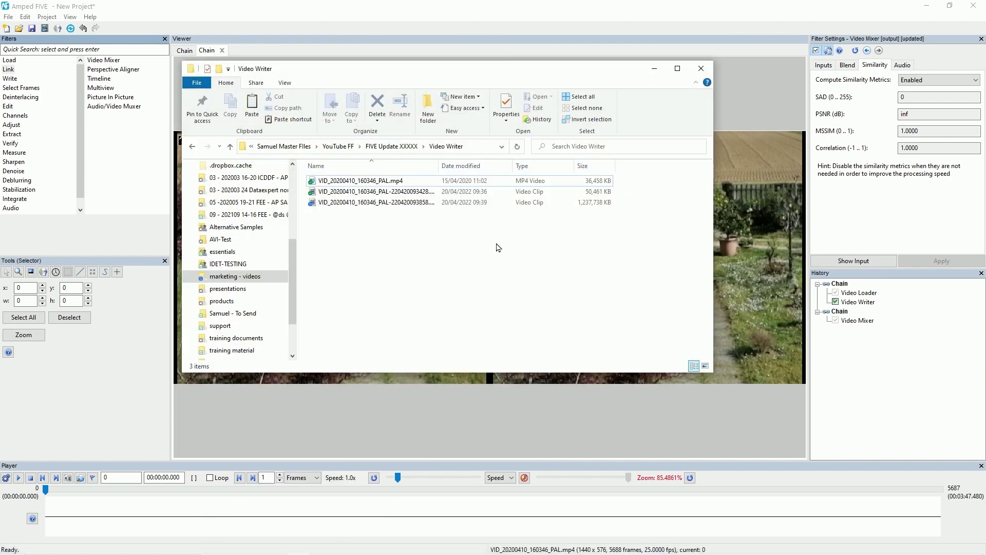
click(537, 202)
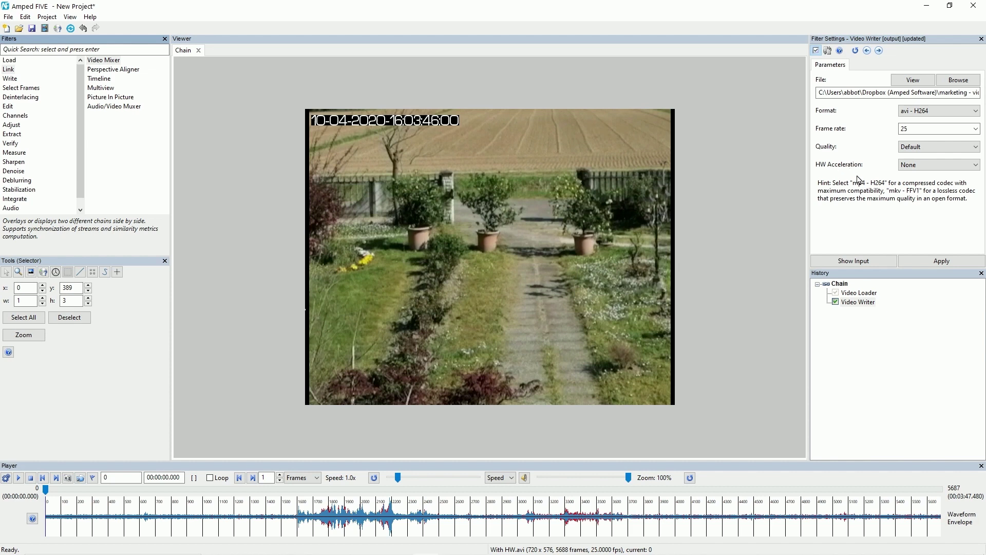
Step: Set Video Writer HW Acceleration to CUDA, apply, and confirm overwriting With HW.avi
mouse_move(822, 173)
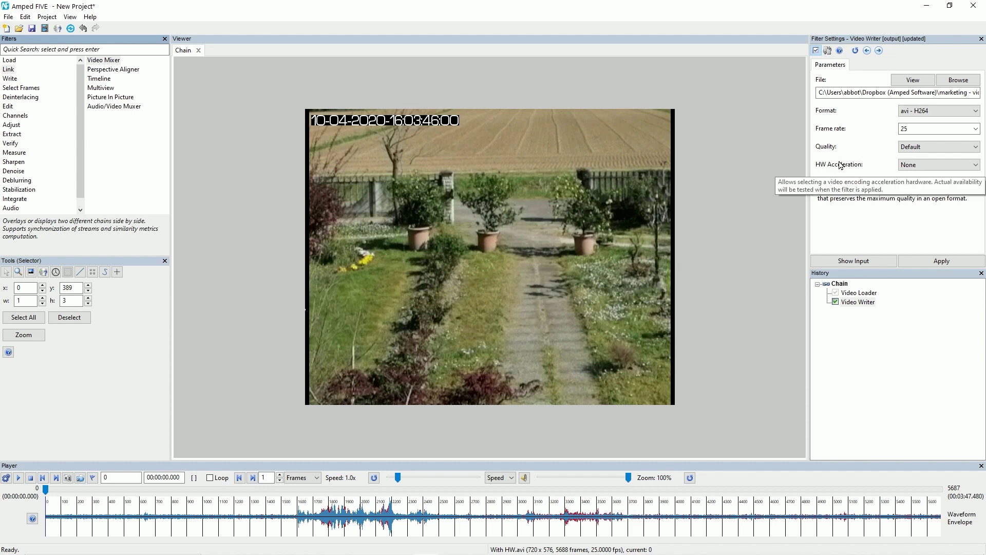
click(917, 165)
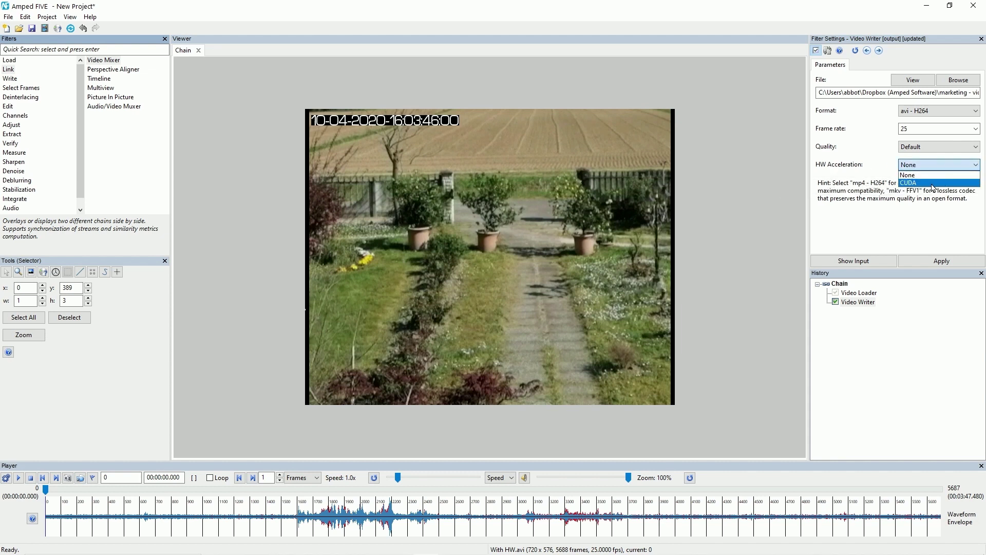
click(933, 186)
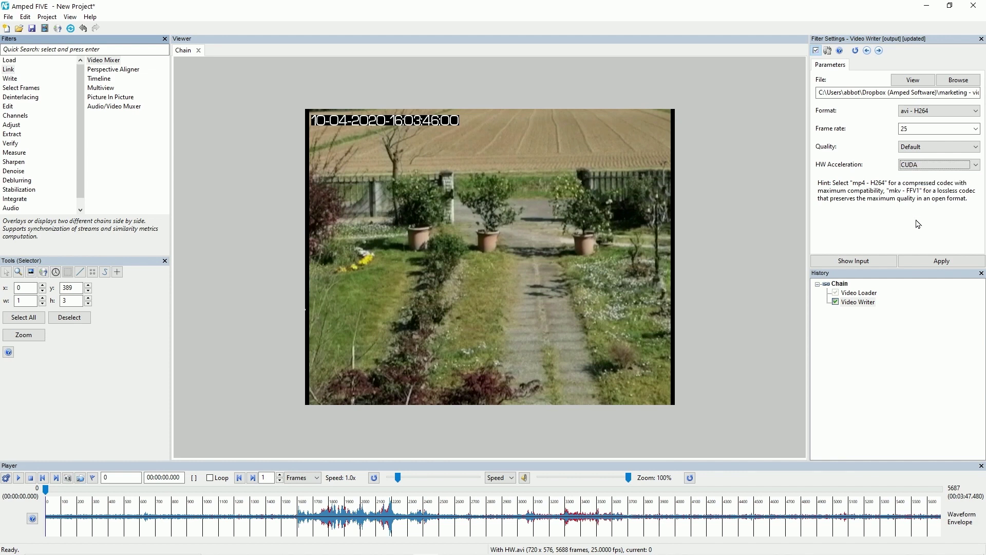
click(951, 264)
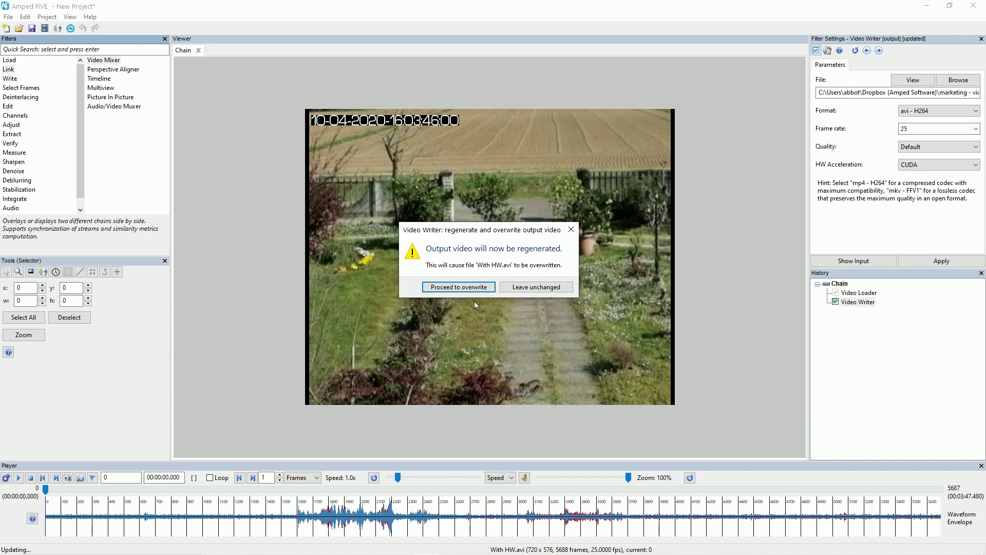
click(458, 286)
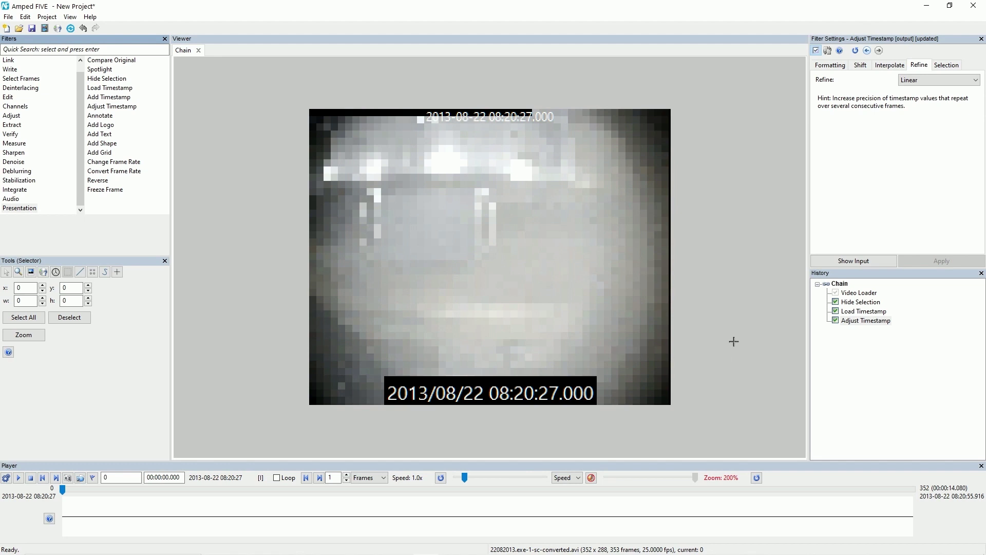
Step: Play the timestamp-adjusted CCTV clip, then pause it partway
click(19, 478)
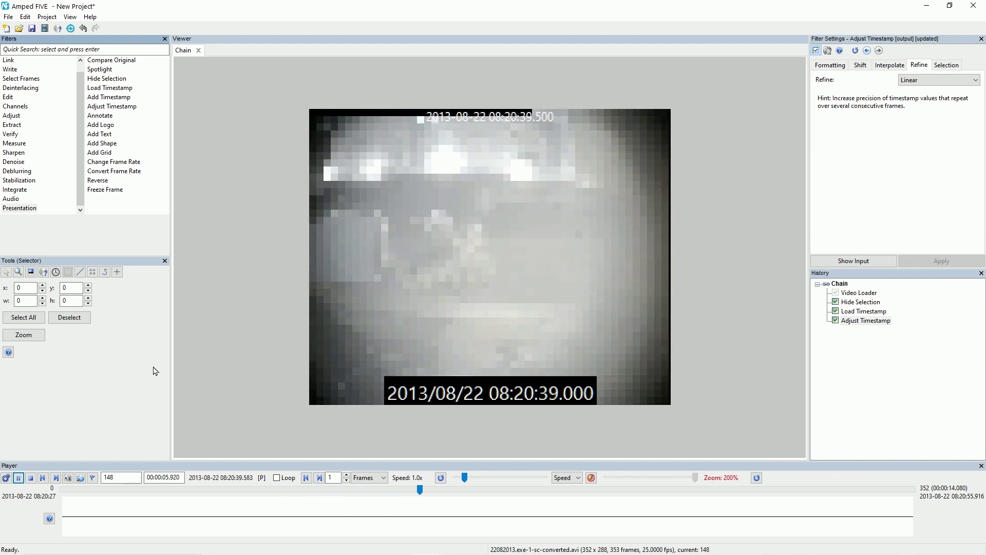
click(19, 478)
Step: Rewind to the first frame, switch to Timestamp-based Playback, and play the CCTV clip
click(71, 489)
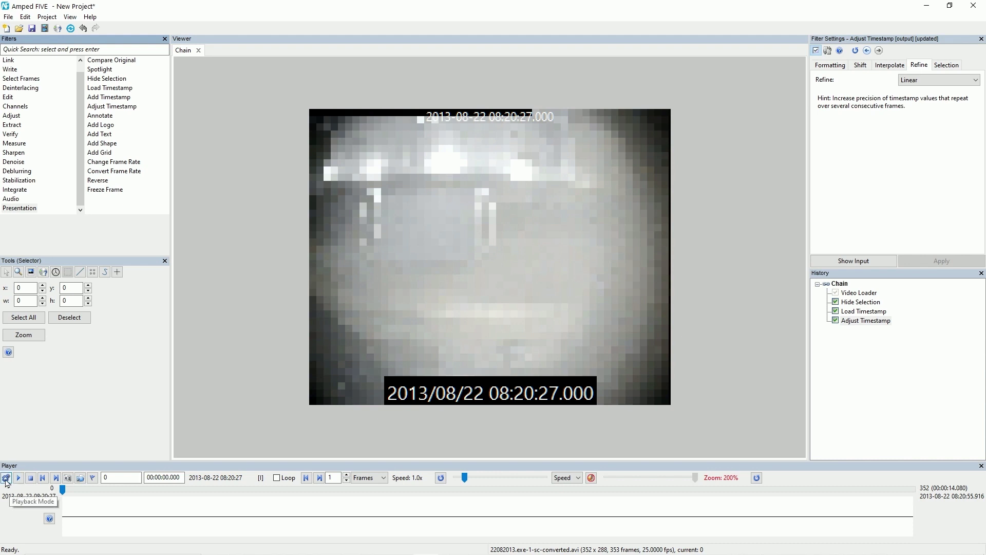
click(6, 478)
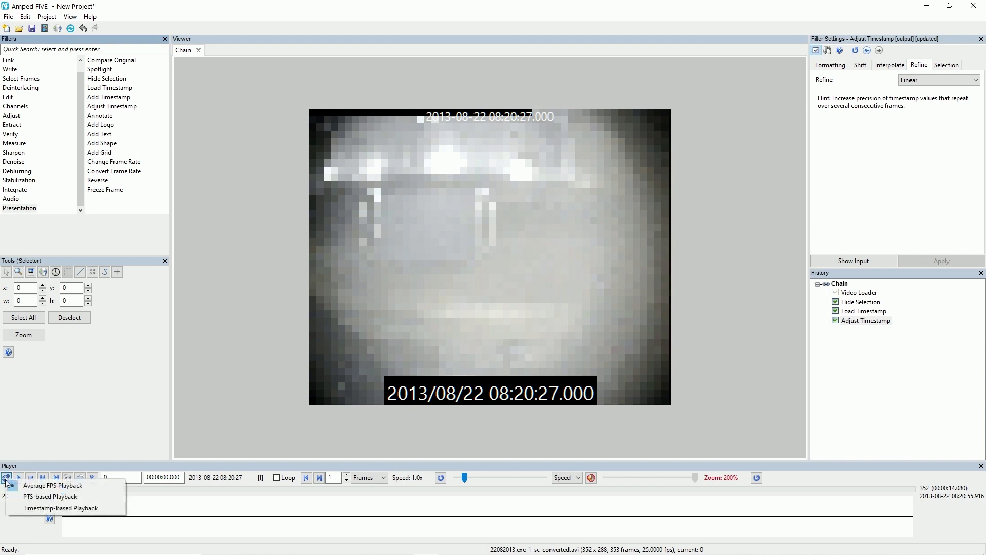
click(72, 508)
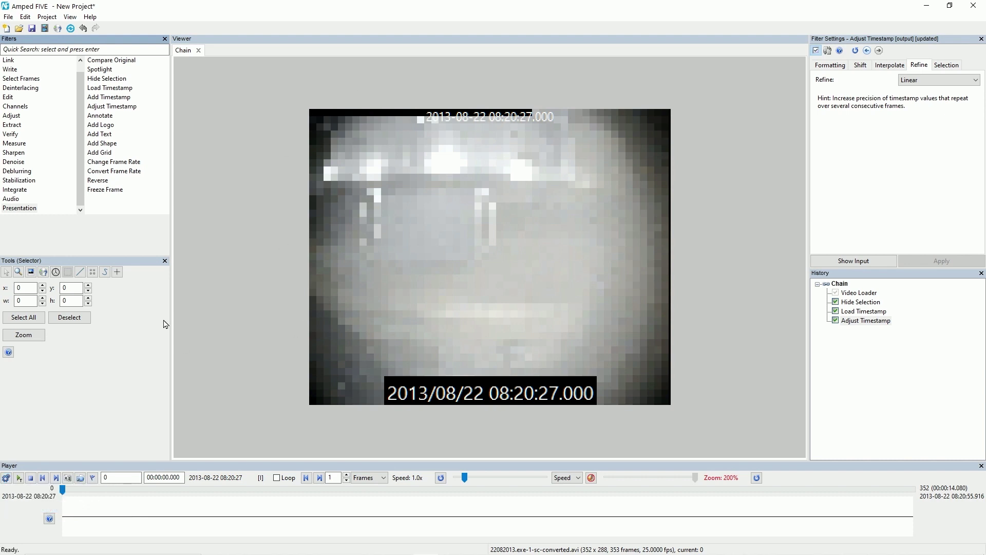
right_click(16, 480)
click(31, 495)
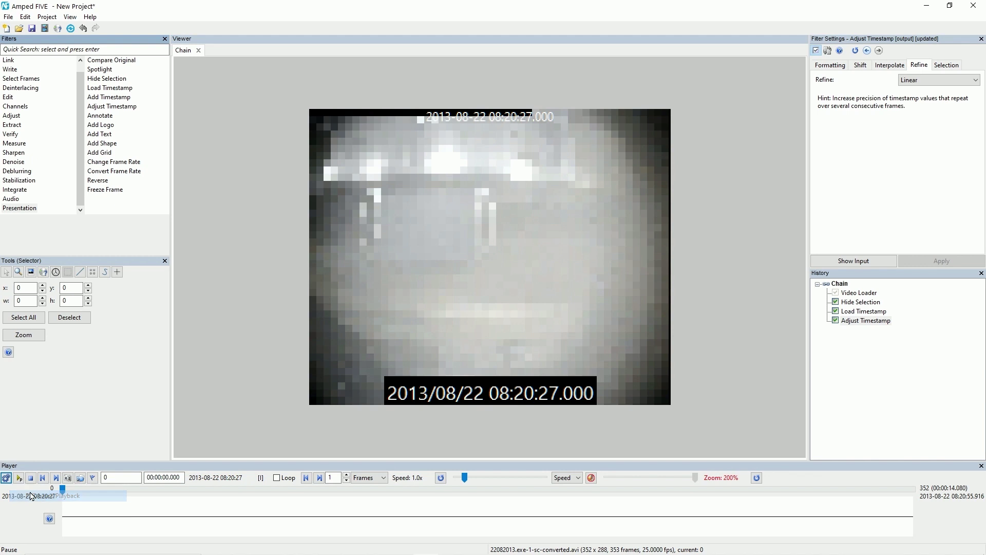
right_click(7, 480)
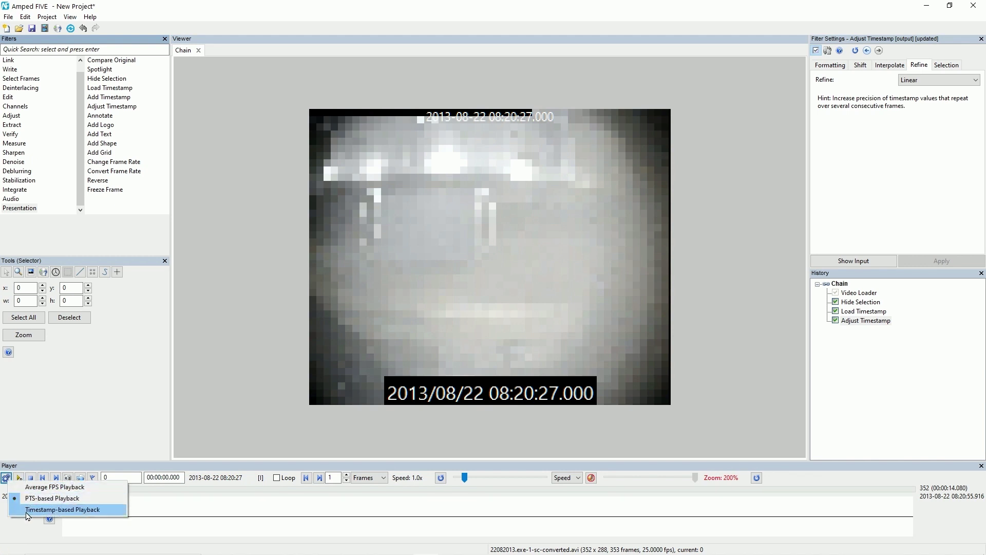
click(28, 511)
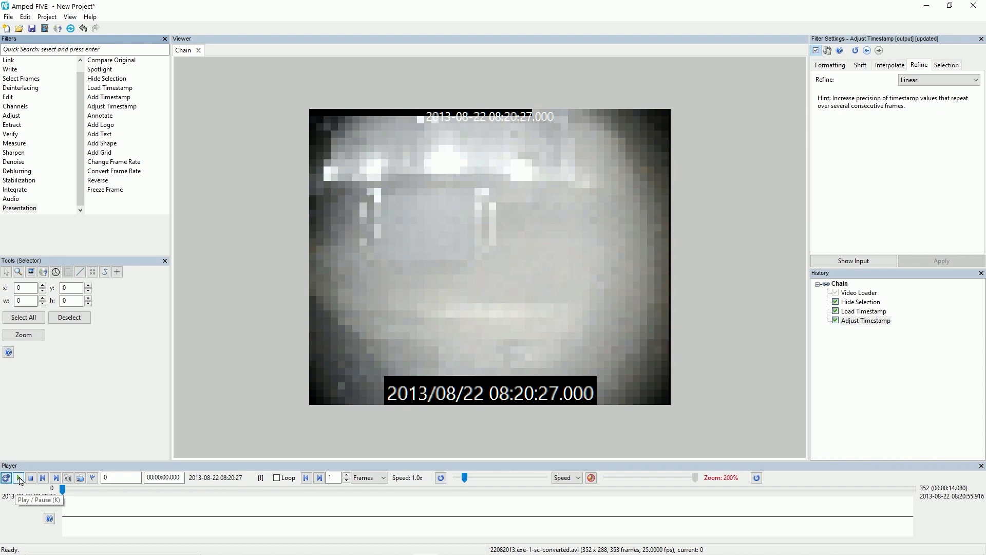
click(19, 477)
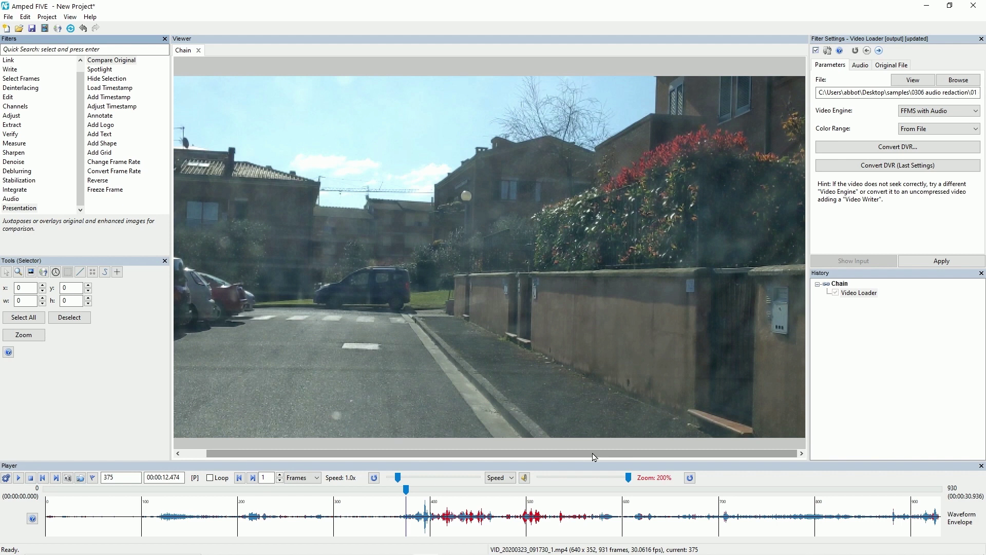
Step: Step the street clip back and forth frame by frame with audio, ending at frame 397 (00:00:13.206)
key(Right)
key(Right)
key(Right)
key(Right)
key(Right)
key(Right)
key(Right)
key(Right)
key(Right)
key(Right)
key(Right)
key(Right)
key(Right)
key(Right)
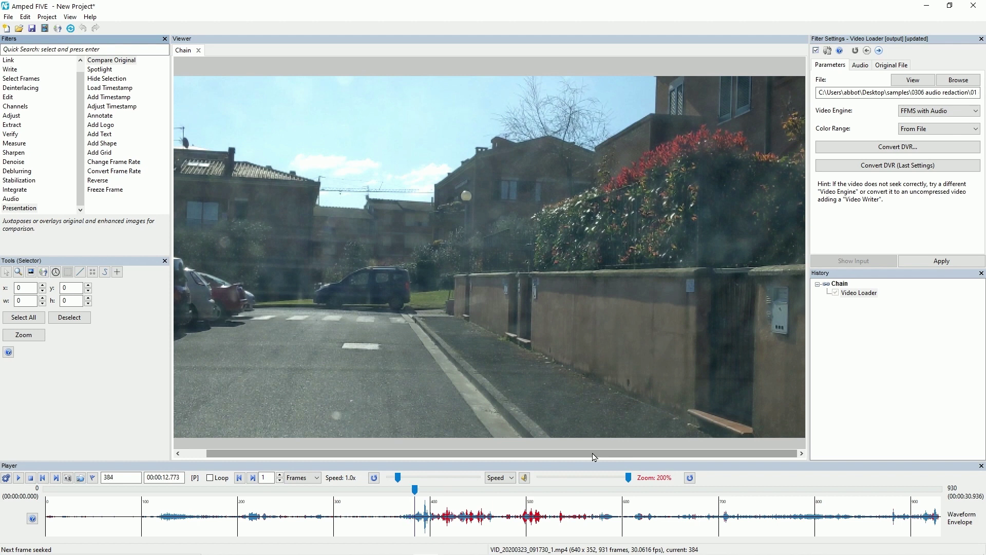
key(Right)
key(Right)
key(Right)
key(Right)
key(Right)
key(Right)
key(Right)
key(Right)
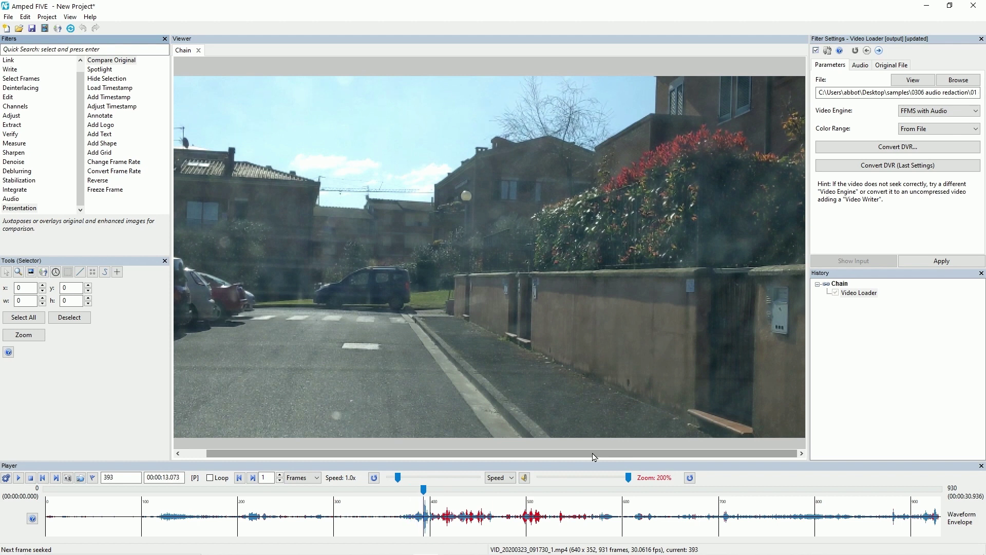
key(Left)
key(Left)
key(Left)
key(Left)
key(Left)
key(Left)
key(Left)
key(Right)
key(Right)
key(Right)
key(Right)
key(Right)
key(Right)
key(Right)
key(Left)
key(Left)
key(Left)
key(Left)
key(Right)
key(Right)
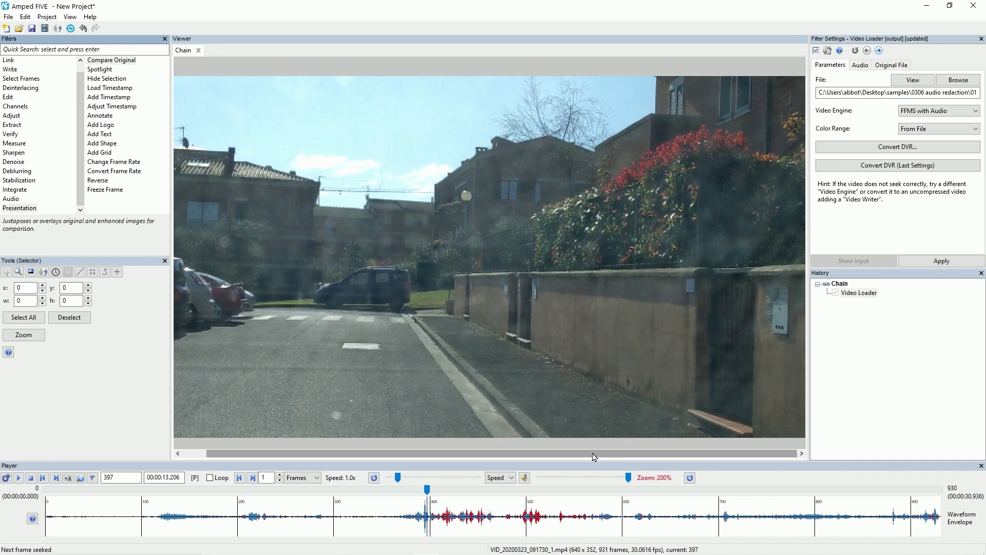